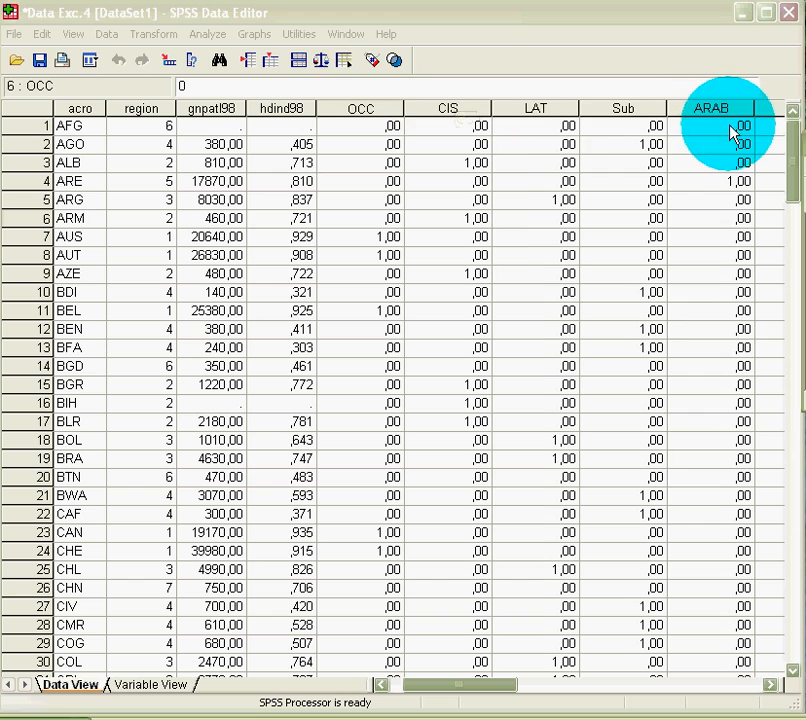
- Start a linear regression with hdind98 as the dependent variable
{"action": "left_click", "coordinate": [205, 38]}
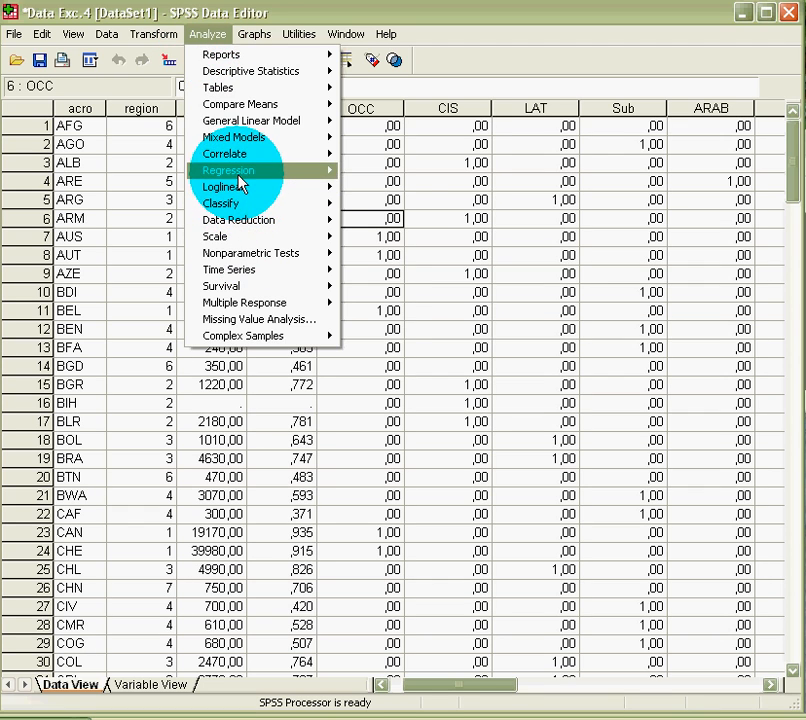
{"action": "mouse_move", "coordinate": [240, 178]}
{"action": "left_click", "coordinate": [405, 166]}
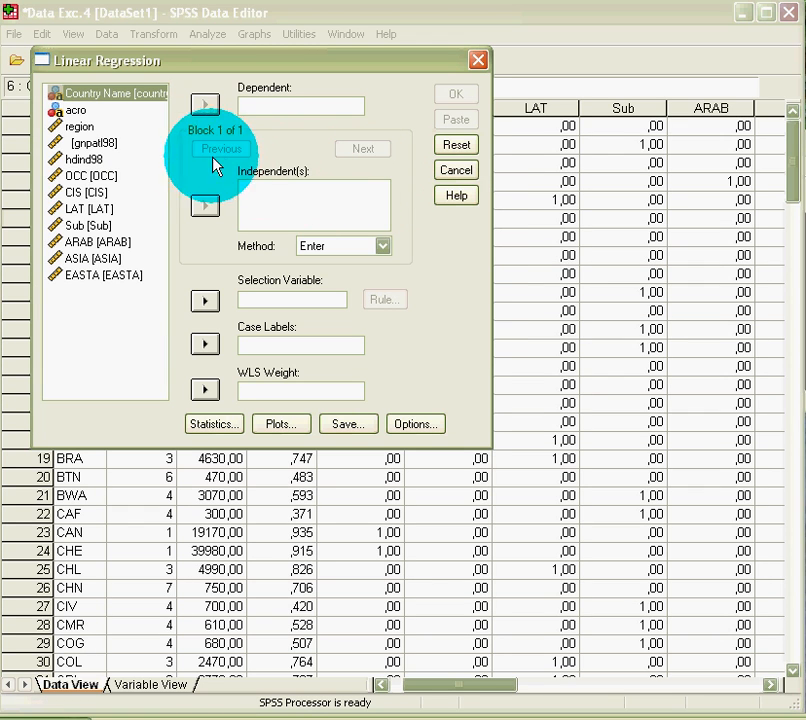
{"action": "left_click", "coordinate": [88, 159]}
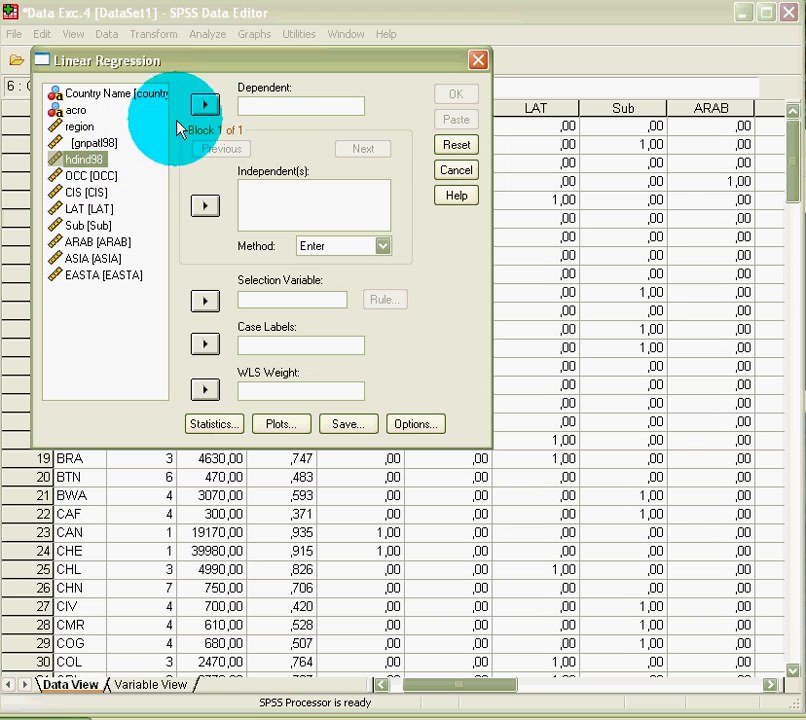
{"action": "left_click", "coordinate": [204, 104]}
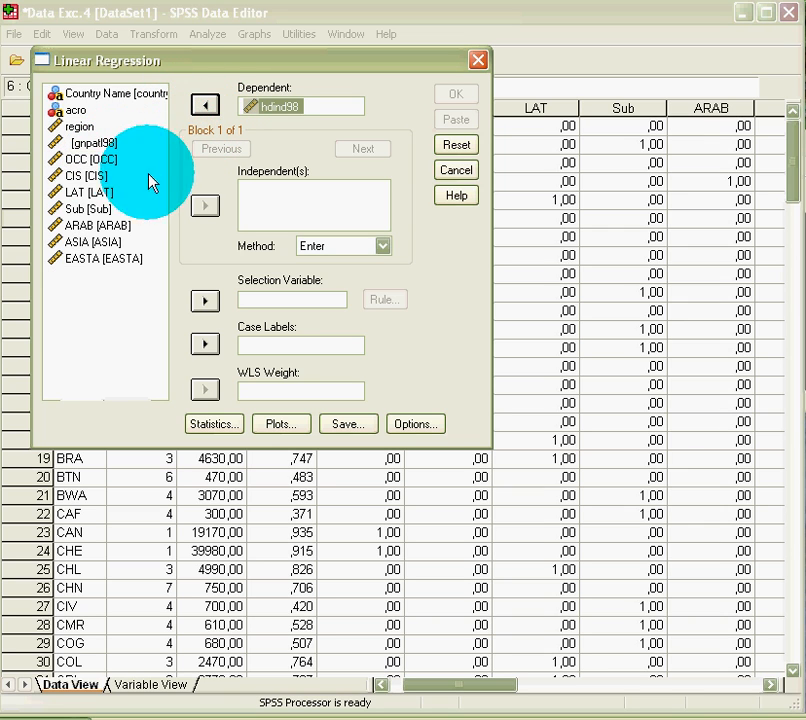
- Add CIS, LAT, Sub, ARAB, ASIA and EASTA as independent variables and run the regression with the Enter method
{"action": "left_click", "coordinate": [90, 176]}
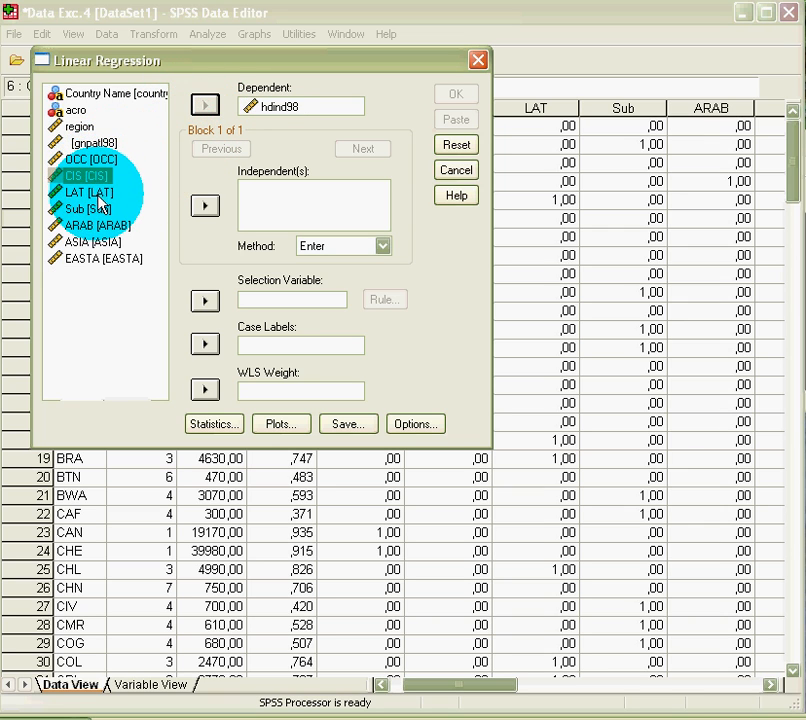
{"action": "left_click_drag", "start_coordinate": [100, 203], "coordinate": [95, 258]}
{"action": "left_click", "coordinate": [204, 208]}
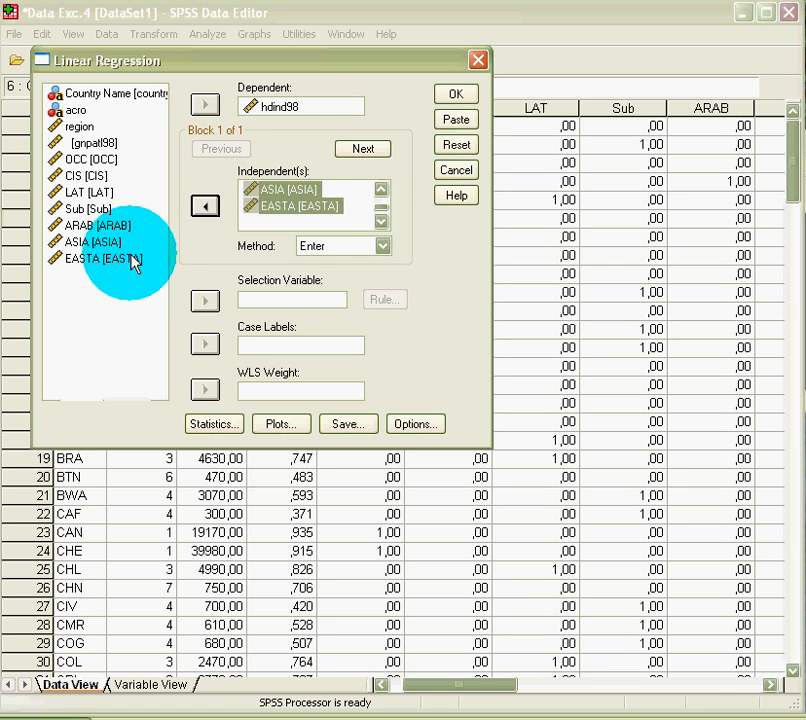
{"action": "left_click", "coordinate": [381, 189]}
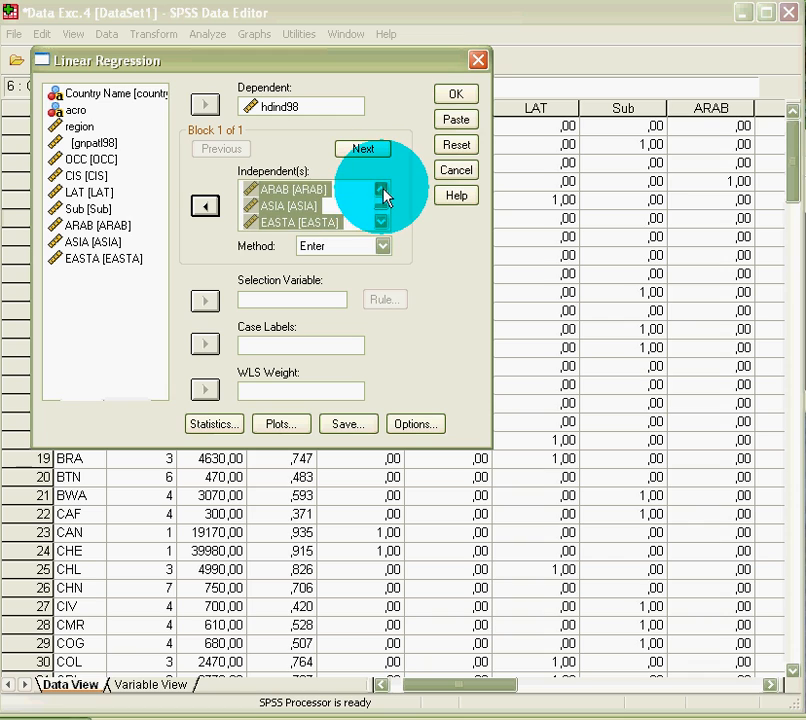
{"action": "left_click", "coordinate": [381, 189]}
{"action": "left_click", "coordinate": [381, 189]}
{"action": "left_click", "coordinate": [381, 189]}
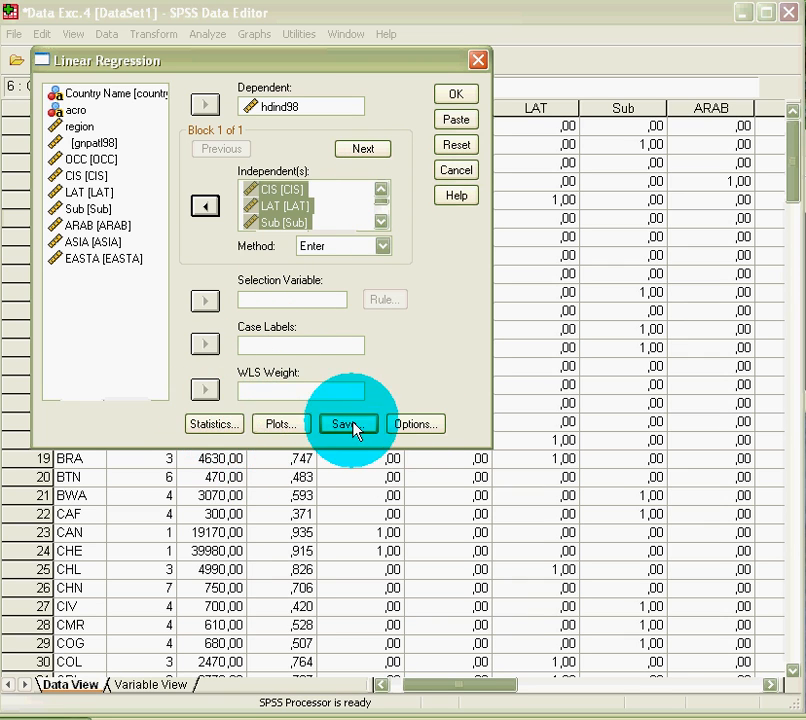
{"action": "left_click", "coordinate": [462, 96]}
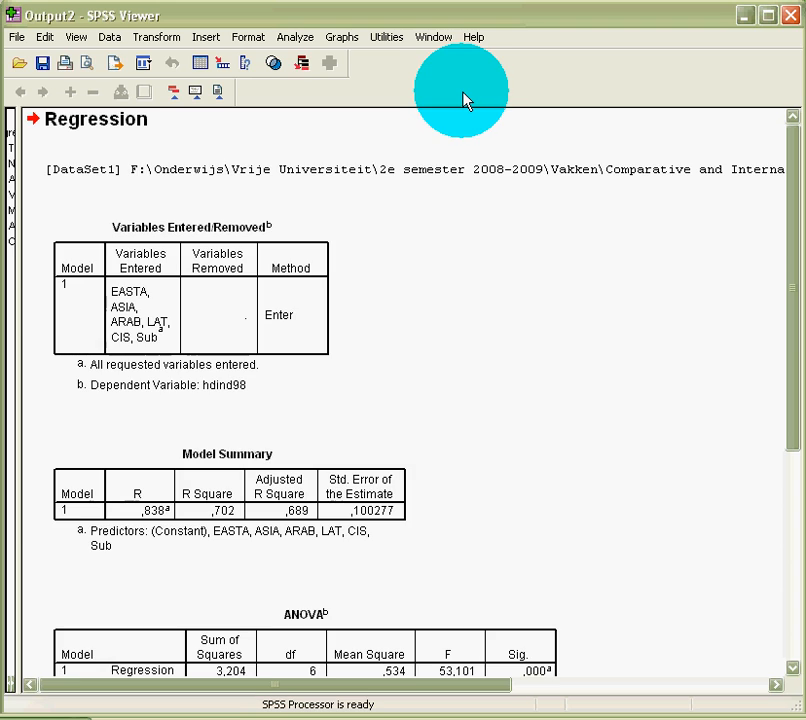
- Examine the regression's model summary, ANOVA and coefficients tables, then close the output without saving it
{"action": "scroll", "coordinate": [365, 272], "scroll_direction": "down", "scroll_amount": 5}
{"action": "scroll", "coordinate": [368, 266], "scroll_direction": "down", "scroll_amount": 3}
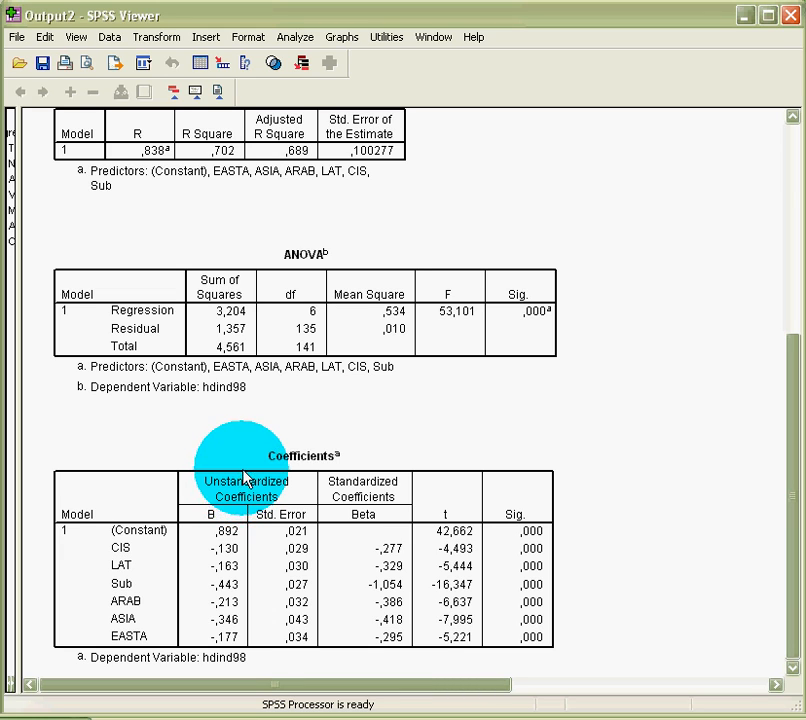
{"action": "left_click", "coordinate": [791, 17]}
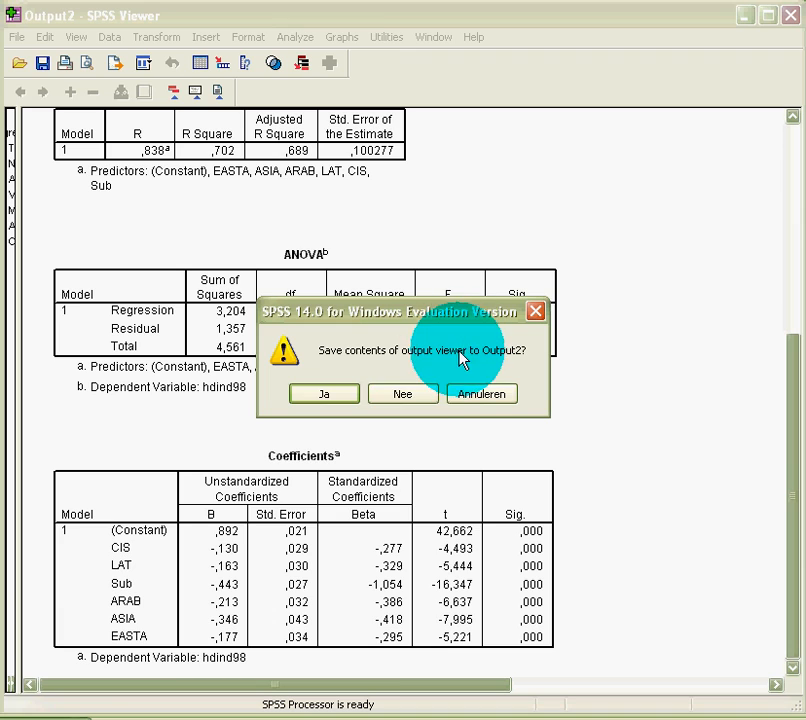
{"action": "left_click", "coordinate": [402, 393]}
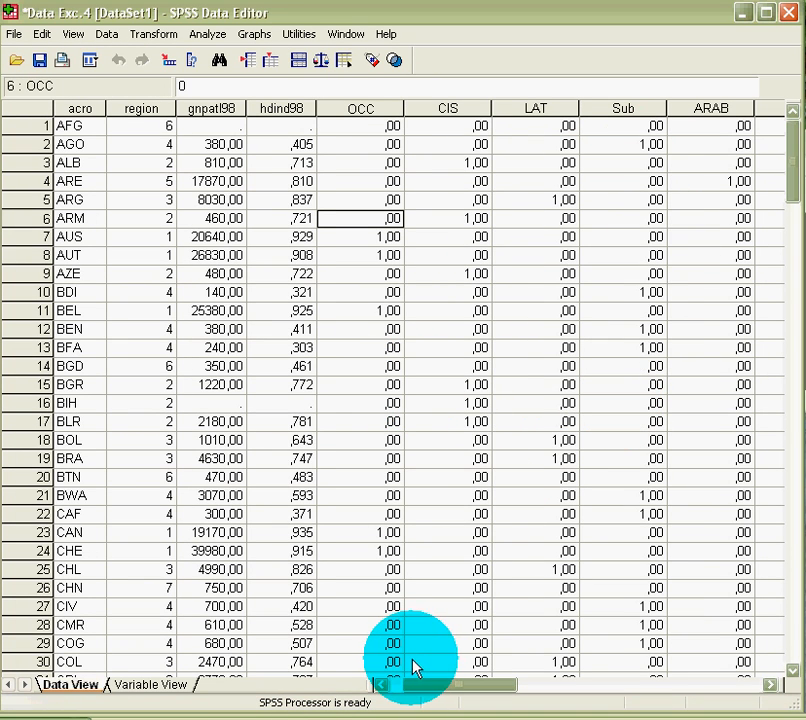
- Start computing a new variable and name the target variable LN
{"action": "left_click_drag", "start_coordinate": [418, 689], "coordinate": [405, 686]}
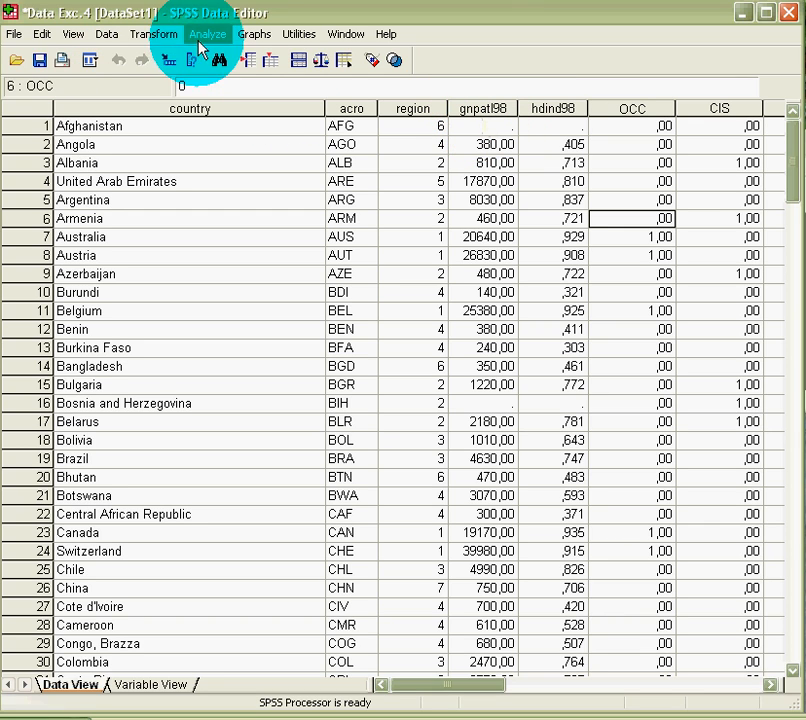
{"action": "left_click", "coordinate": [156, 38]}
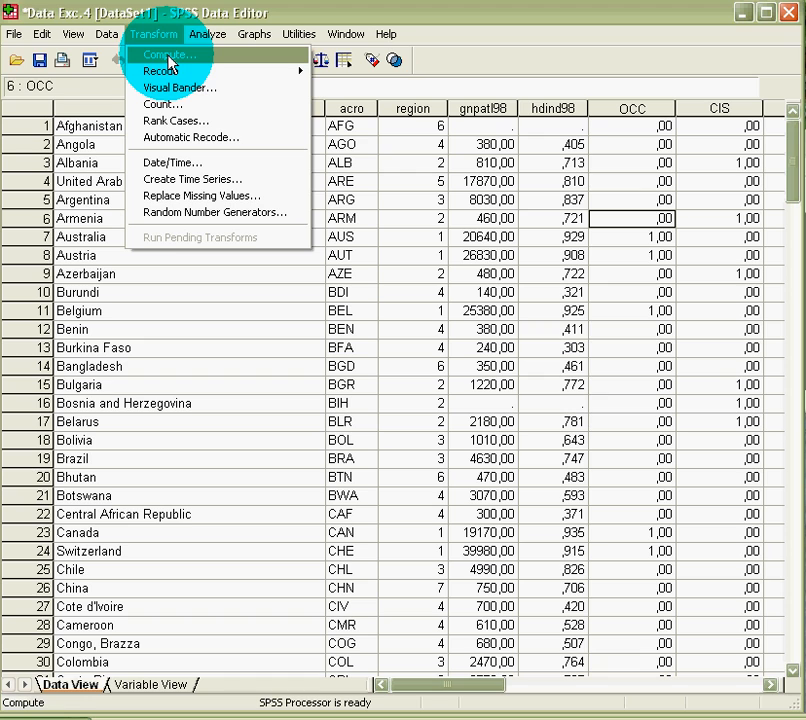
{"action": "left_click", "coordinate": [168, 62]}
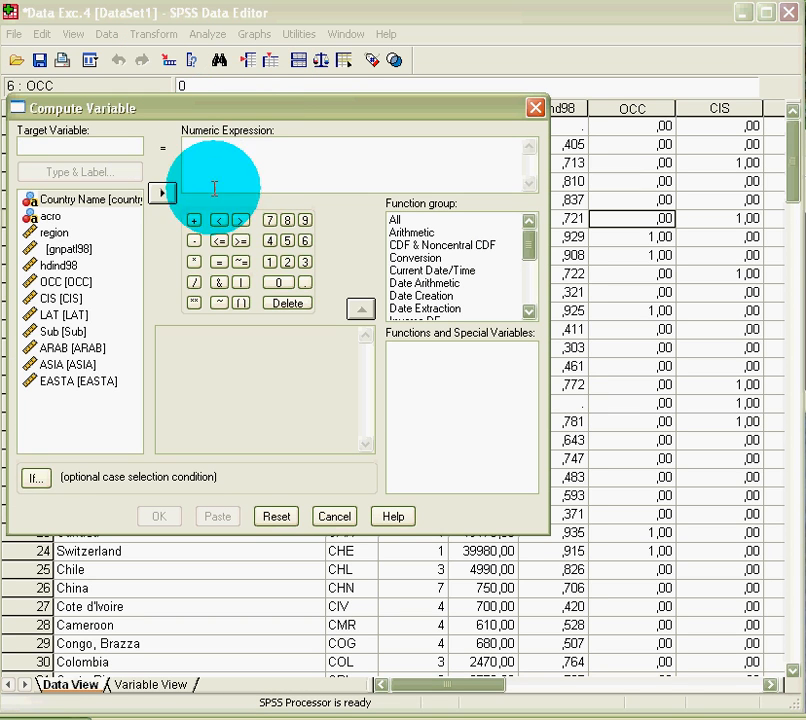
{"action": "left_click", "coordinate": [44, 146]}
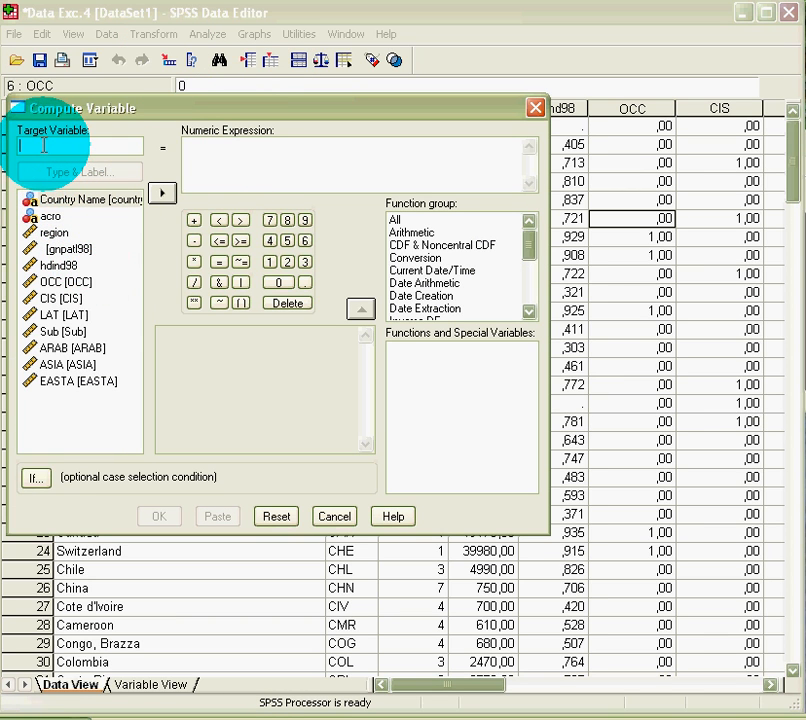
{"action": "type", "text": "LN"}
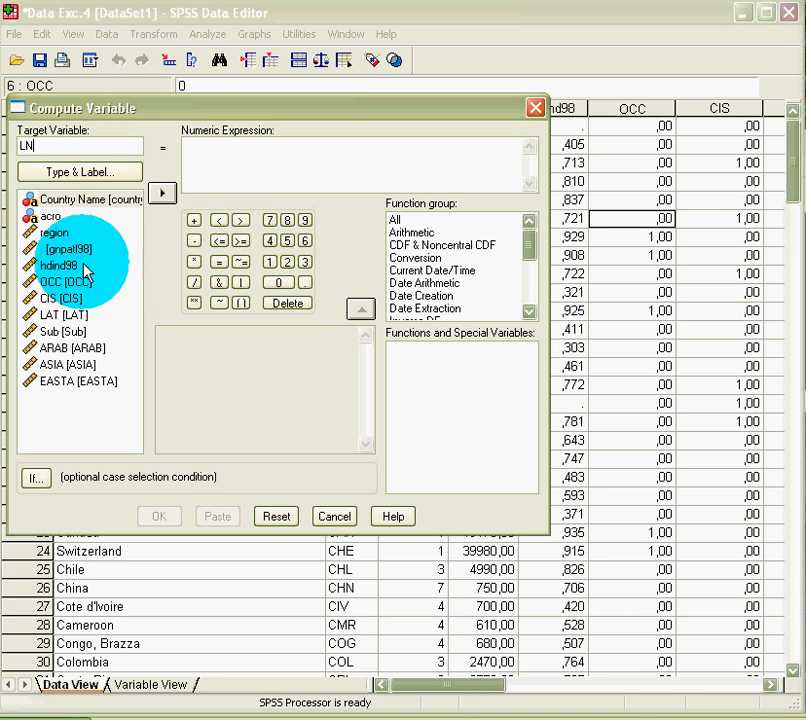
- Set the numeric expression to LN(gnpatl98), compute the variable, and check the new column in the data
{"action": "left_click", "coordinate": [68, 248]}
{"action": "left_click", "coordinate": [162, 192]}
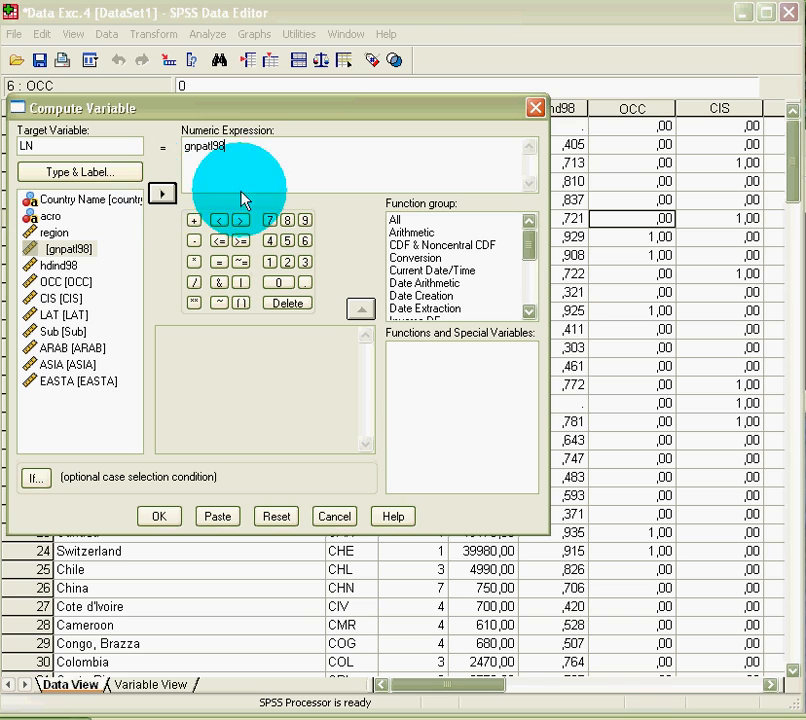
{"action": "left_click", "coordinate": [185, 156]}
{"action": "type", "text": "LN("}
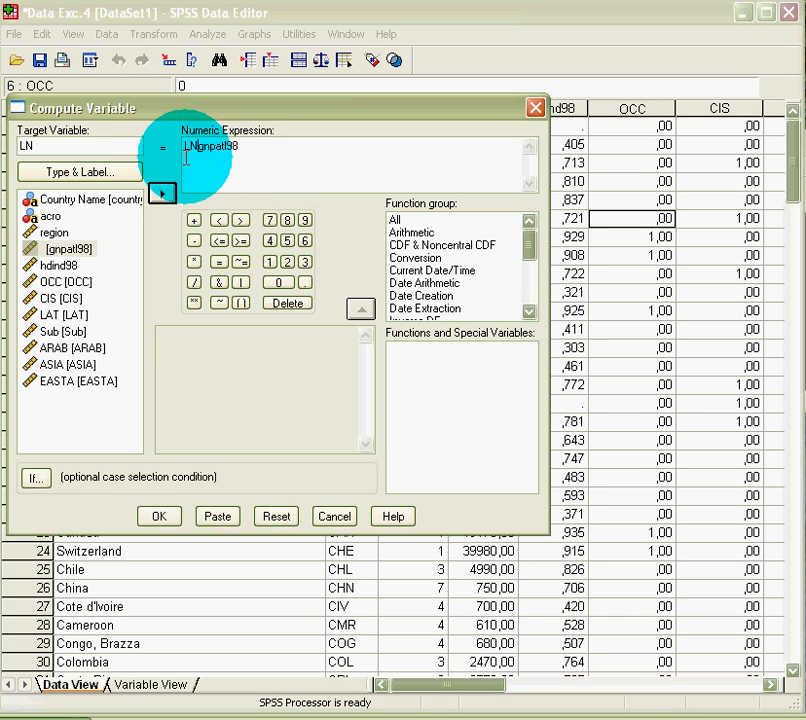
{"action": "key", "text": "End"}
{"action": "type", "text": ")"}
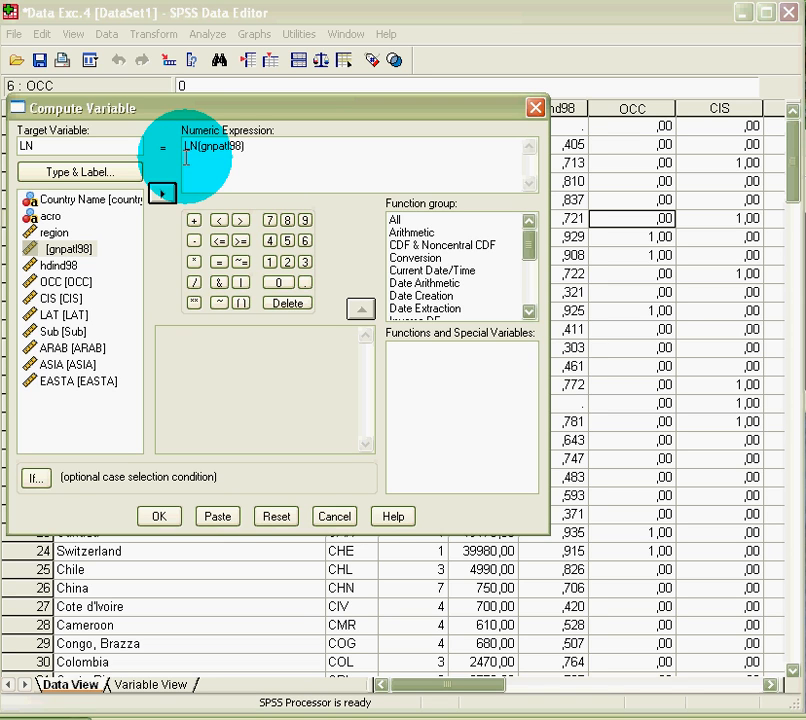
{"action": "left_click", "coordinate": [157, 517]}
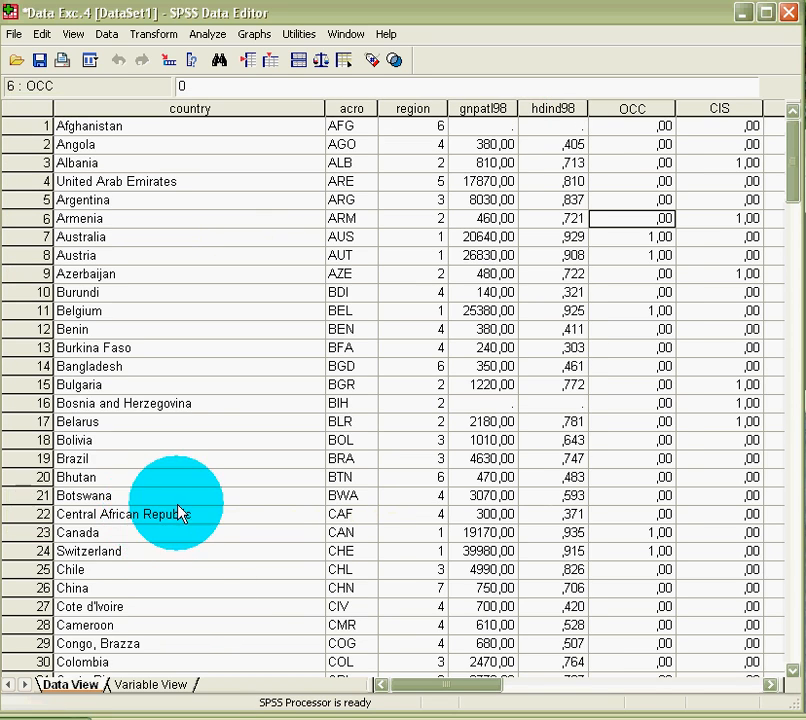
{"action": "left_click_drag", "start_coordinate": [449, 694], "coordinate": [528, 693]}
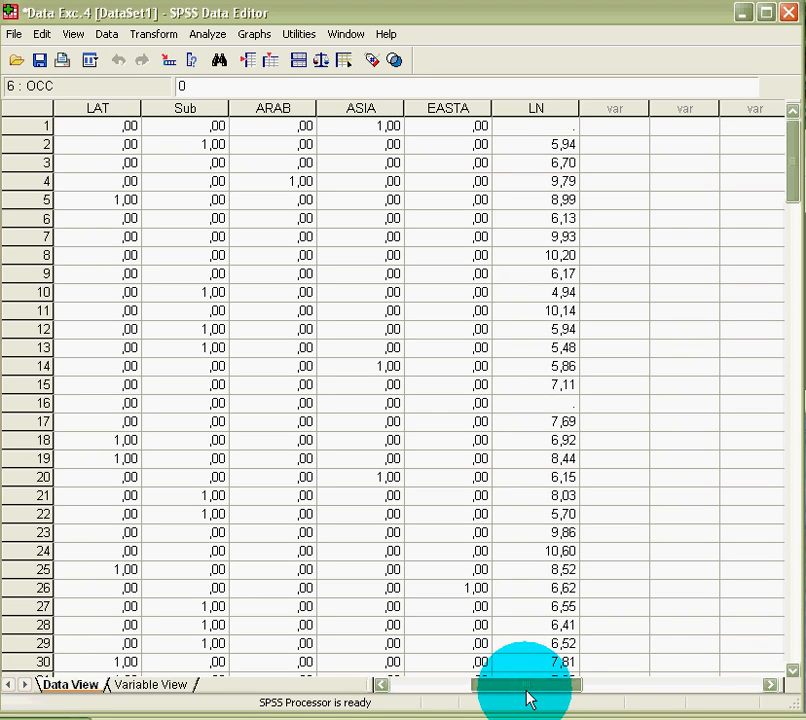
{"action": "left_click_drag", "start_coordinate": [528, 697], "coordinate": [460, 697]}
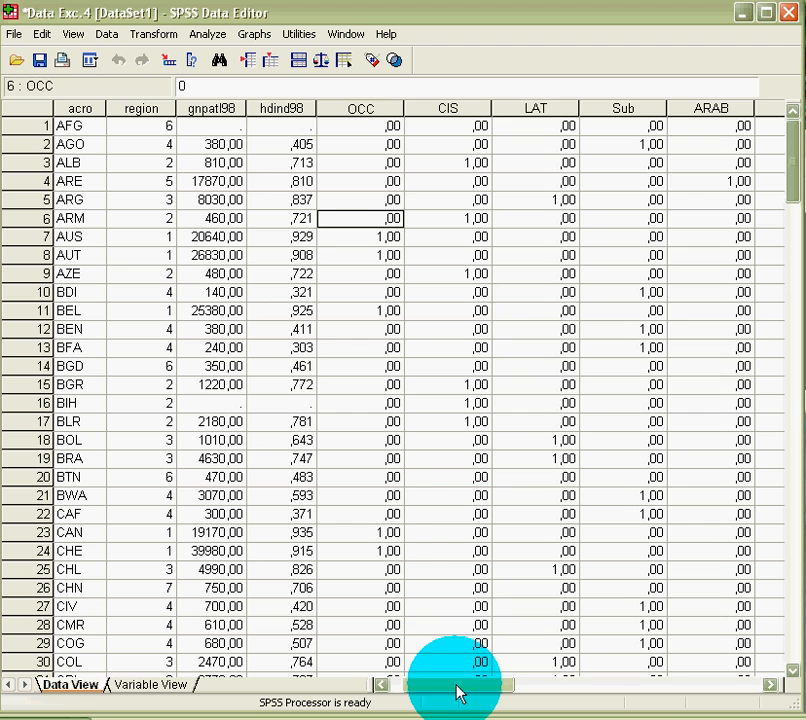
- Define a simple scatterplot with hdind98 on the Y axis and LN on the X axis
{"action": "left_click", "coordinate": [258, 34]}
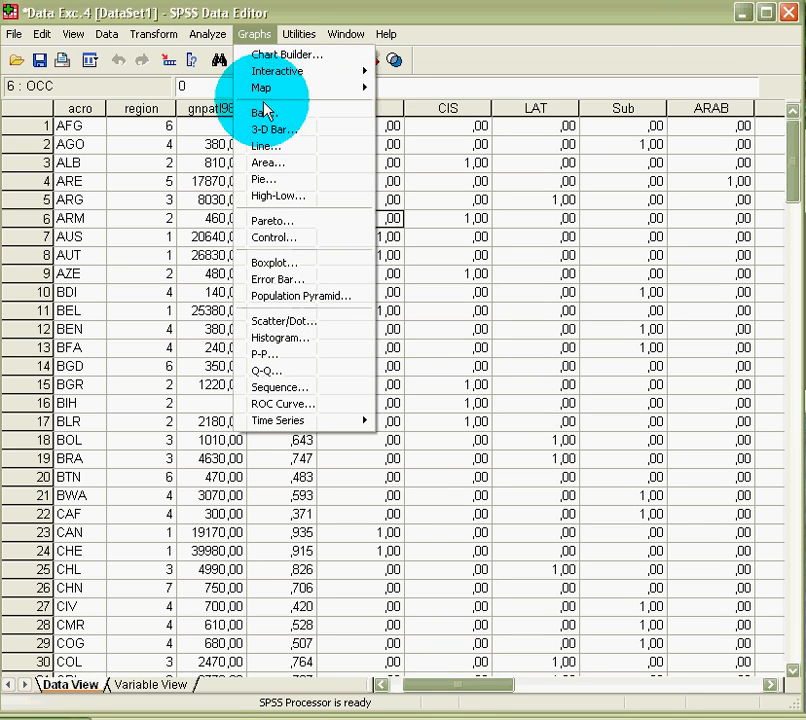
{"action": "left_click", "coordinate": [287, 324]}
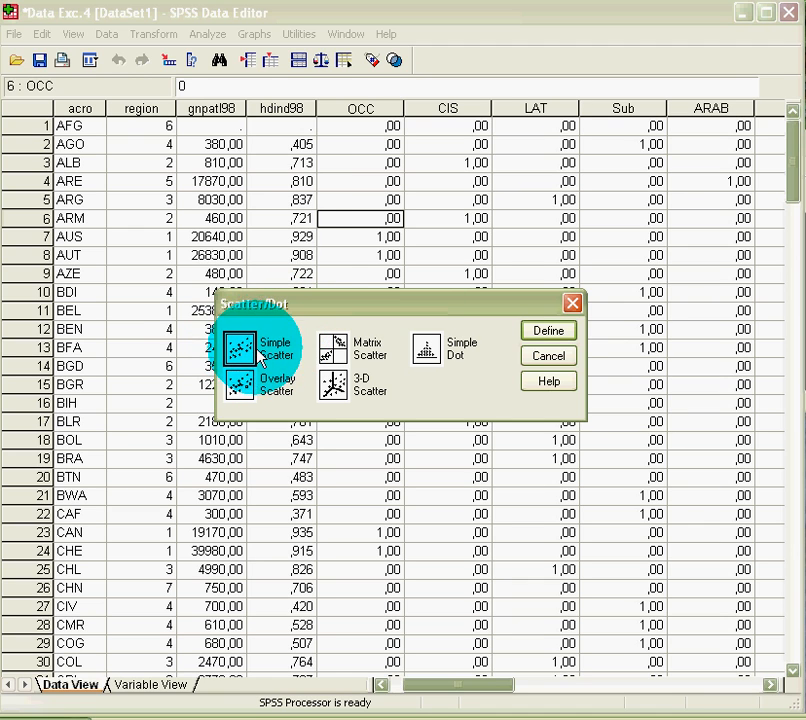
{"action": "left_click", "coordinate": [558, 333]}
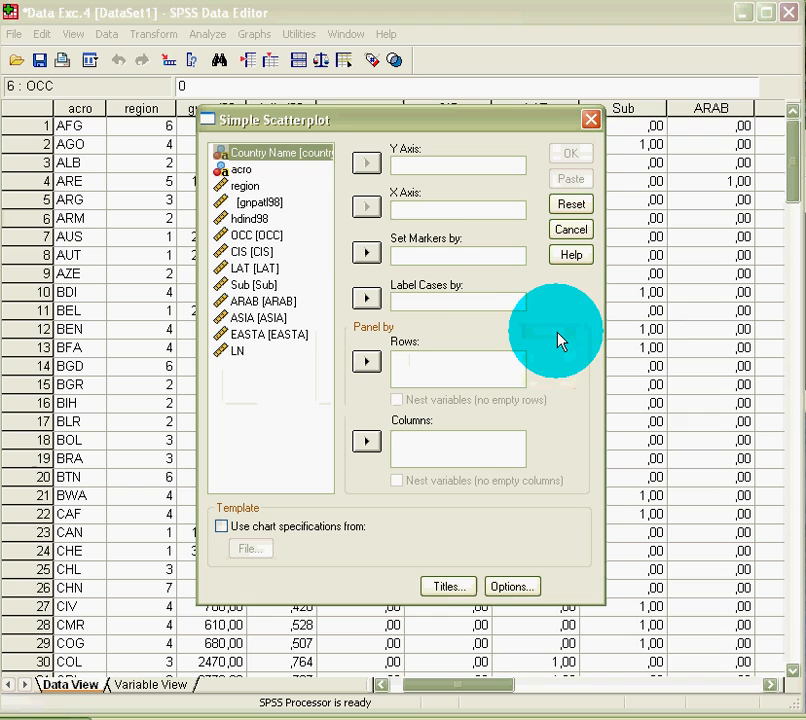
{"action": "left_click", "coordinate": [262, 218]}
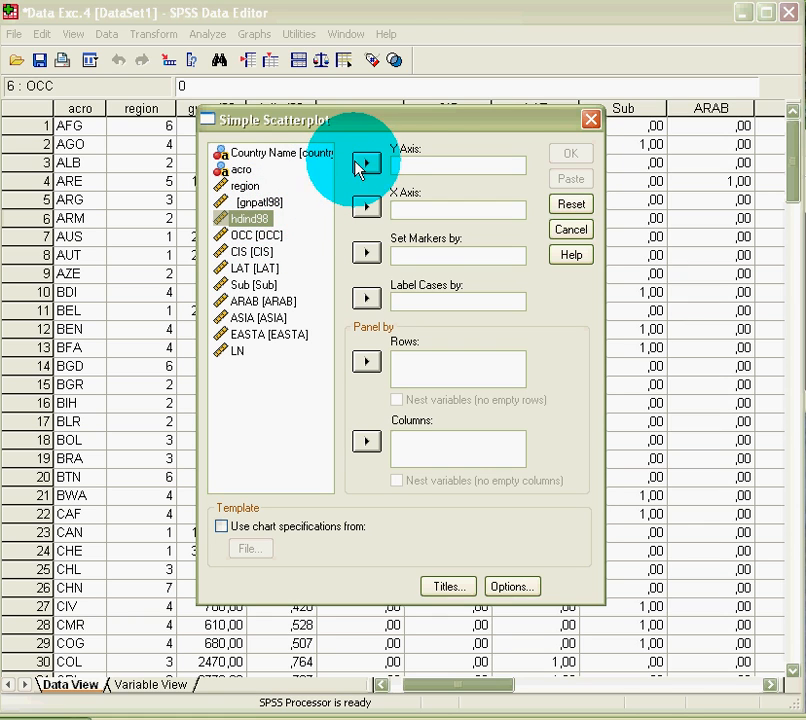
{"action": "left_click", "coordinate": [367, 164]}
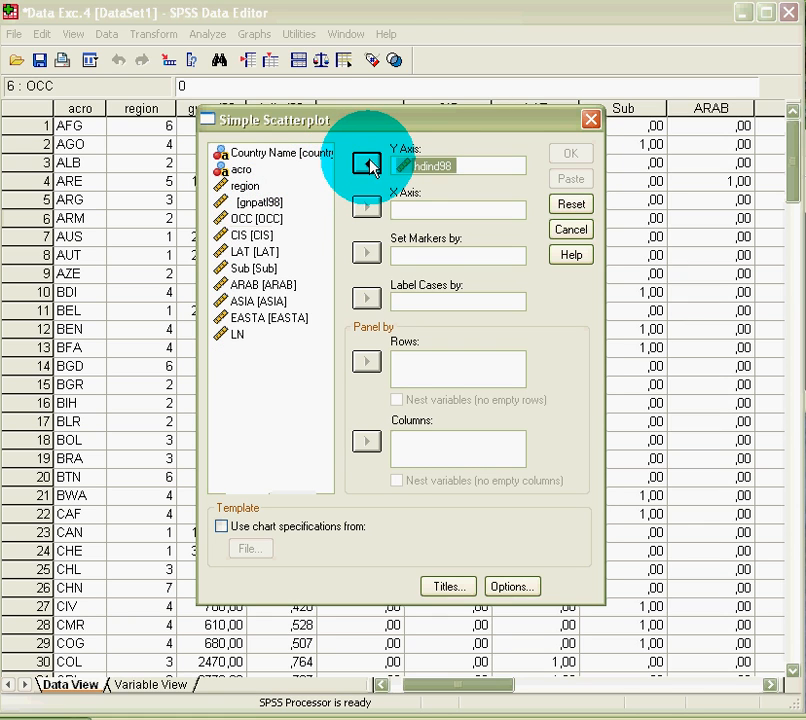
{"action": "left_click", "coordinate": [238, 334]}
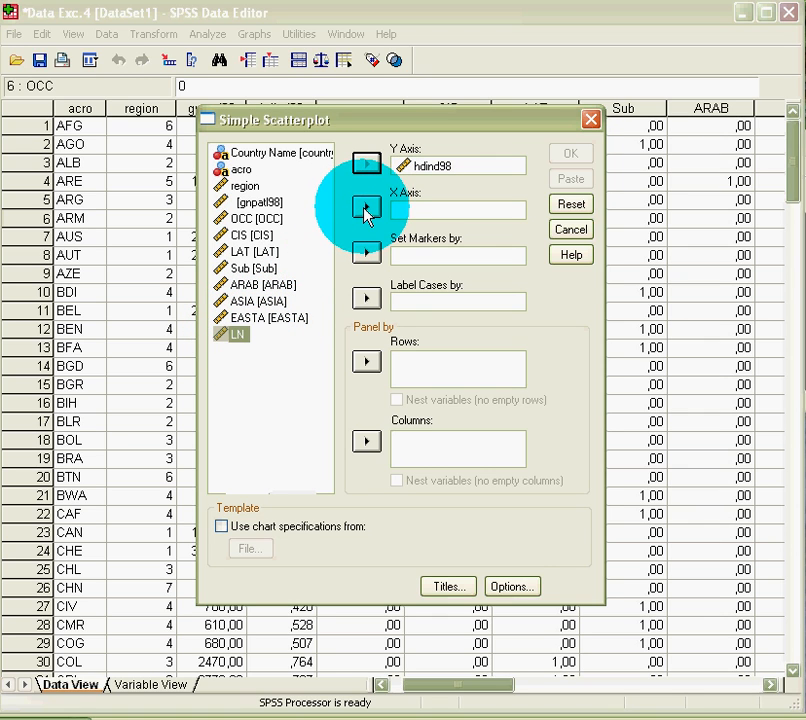
{"action": "left_click", "coordinate": [366, 207]}
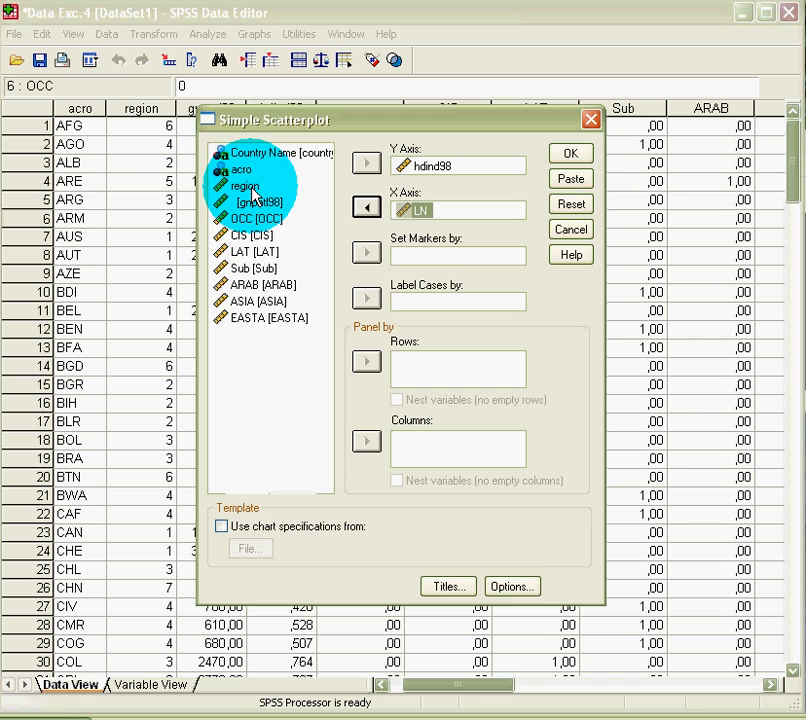
- Set the scatterplot's markers by region and generate the chart
{"action": "left_click", "coordinate": [254, 189]}
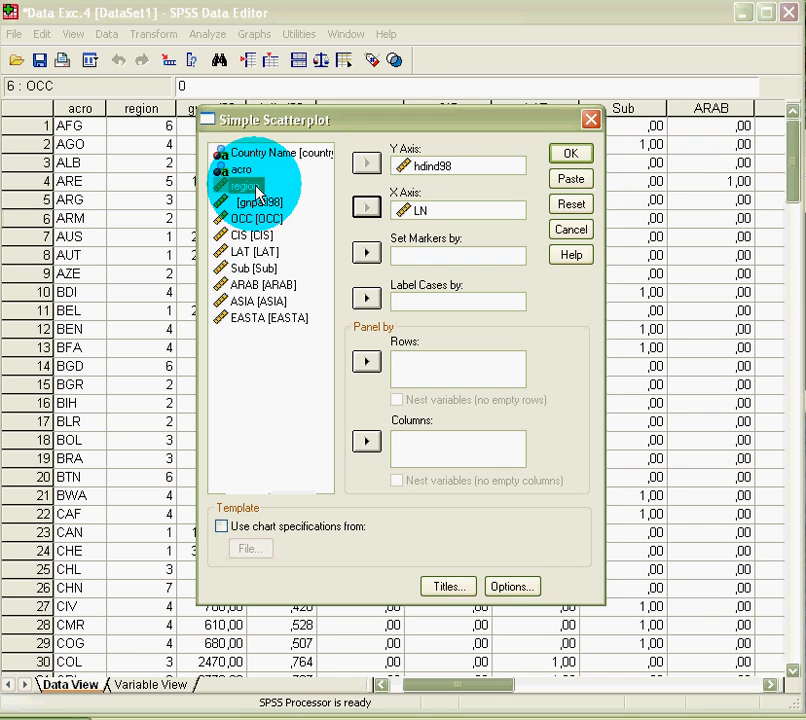
{"action": "left_click", "coordinate": [367, 255]}
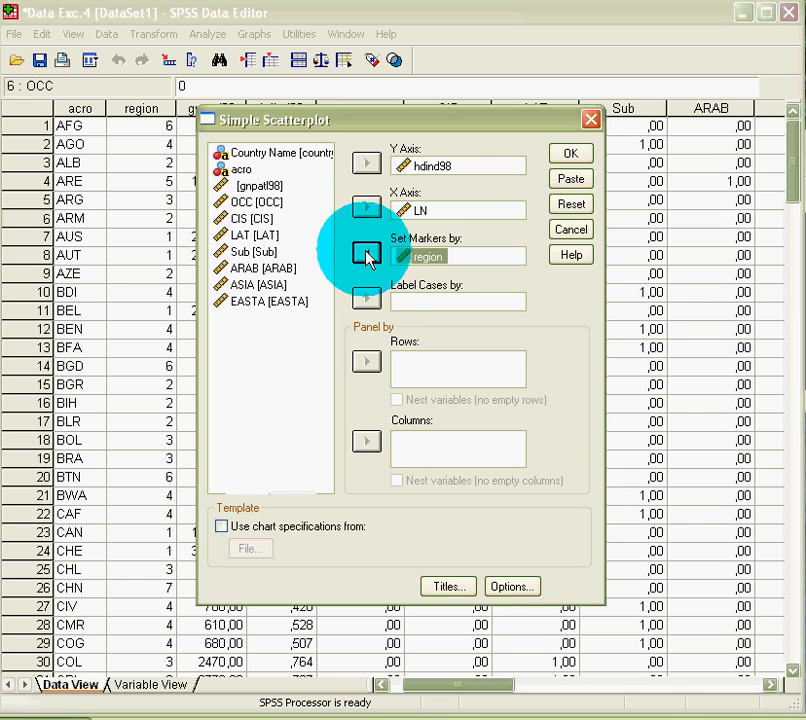
{"action": "left_click", "coordinate": [570, 154]}
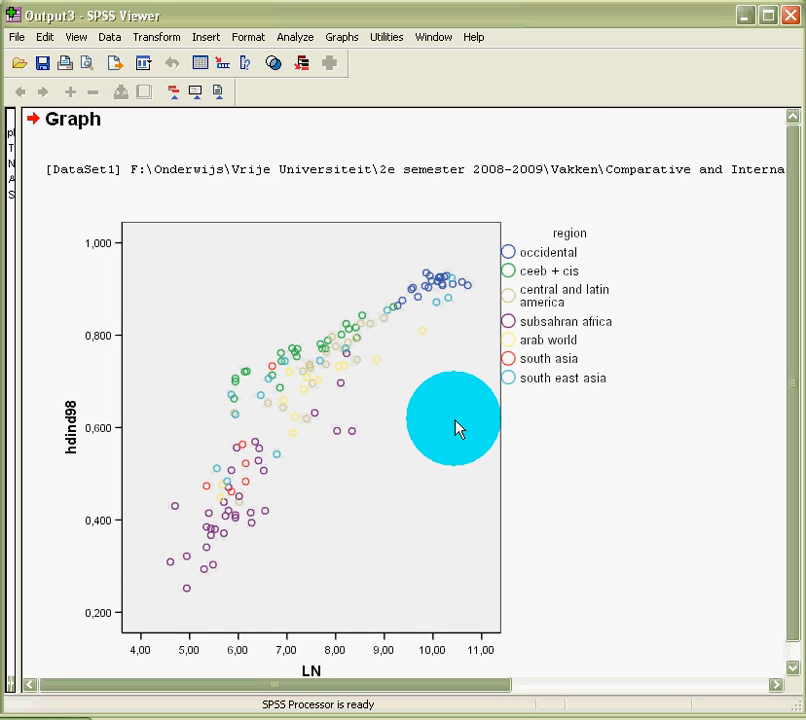
- Open the scatterplot for editing and add a linear fit line for all points
{"action": "double_click", "coordinate": [336, 357]}
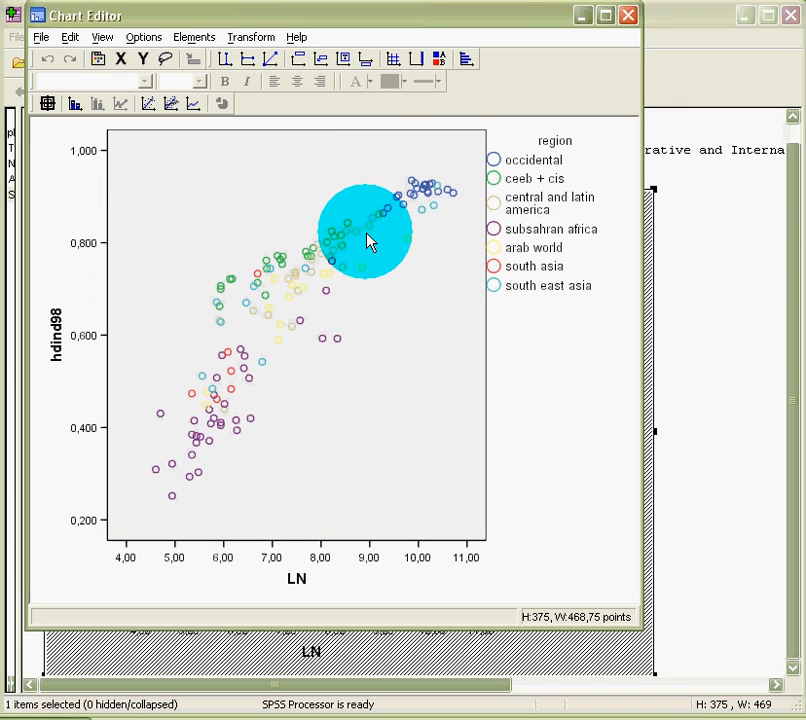
{"action": "left_click", "coordinate": [152, 103]}
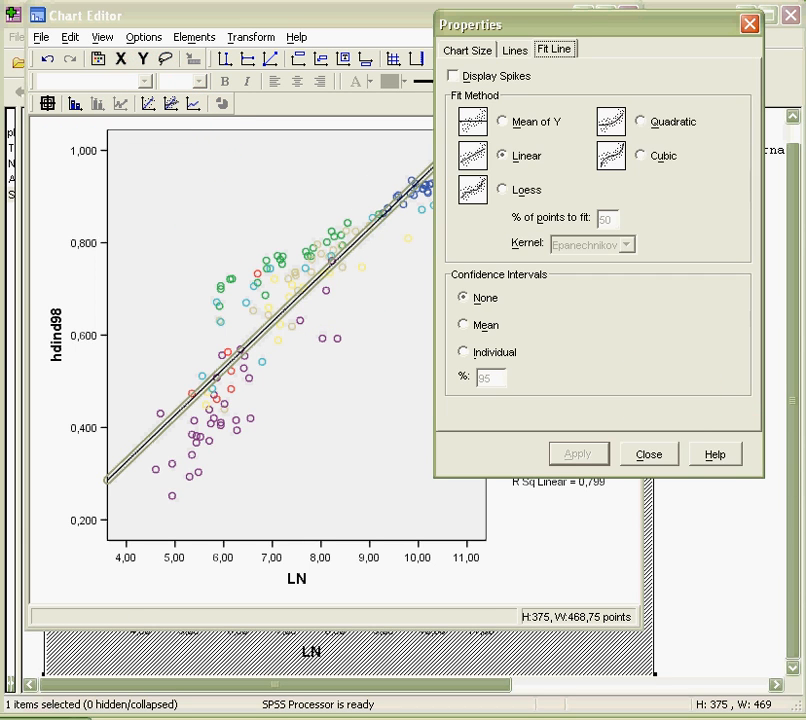
- Close the fit line properties and delete the overall fit line from the scatterplot
{"action": "left_click", "coordinate": [666, 462]}
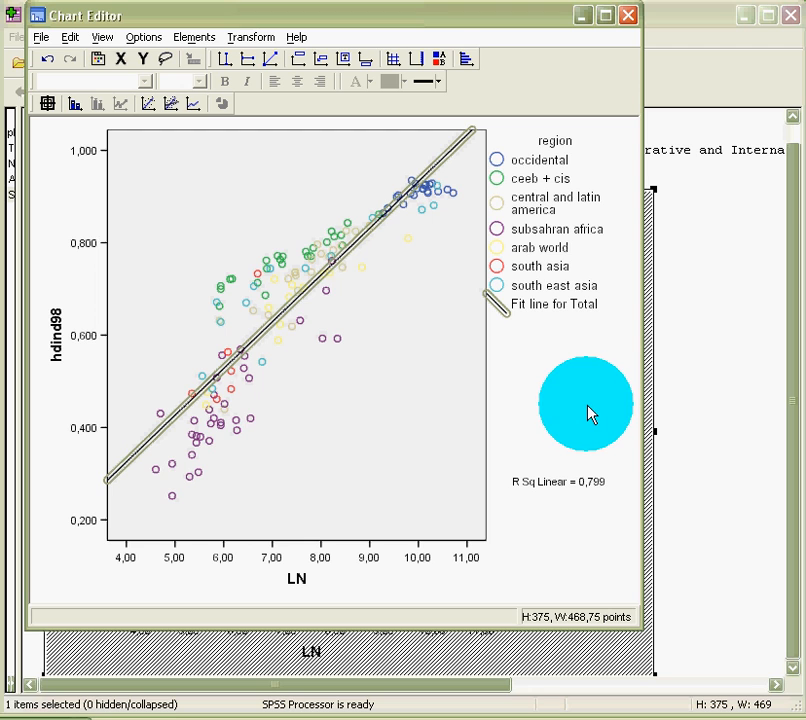
{"action": "left_click", "coordinate": [538, 397]}
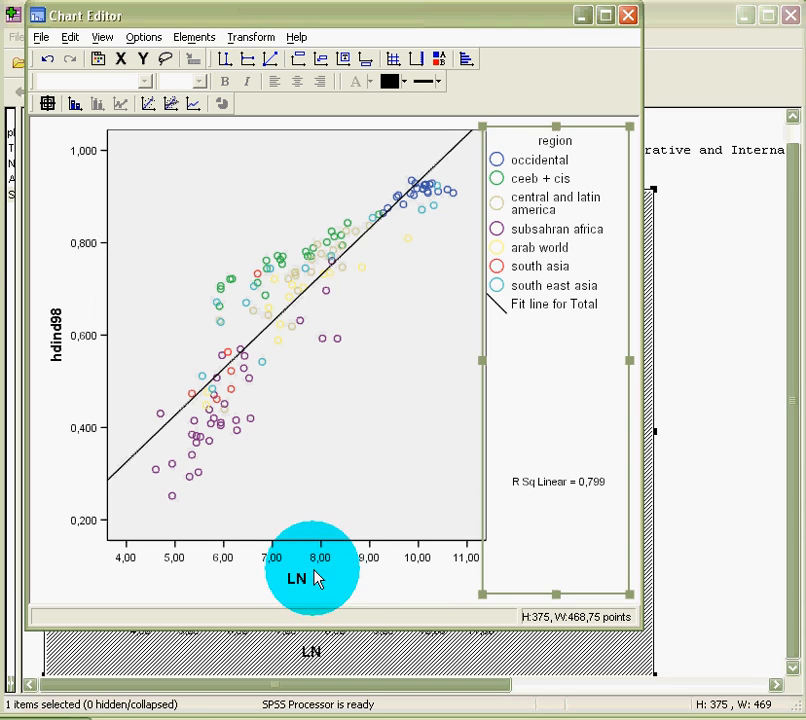
{"action": "left_click", "coordinate": [281, 328]}
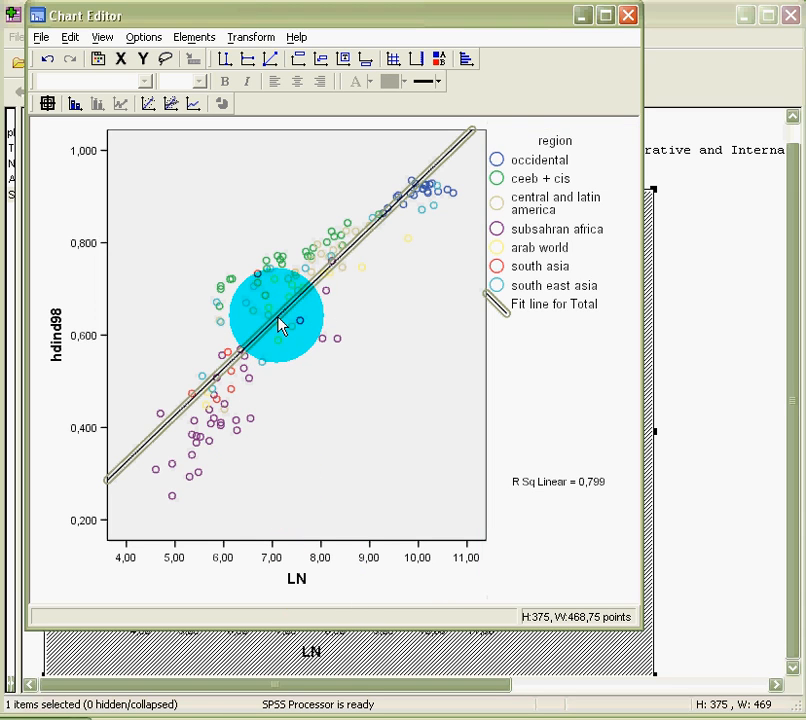
{"action": "key", "text": "Delete"}
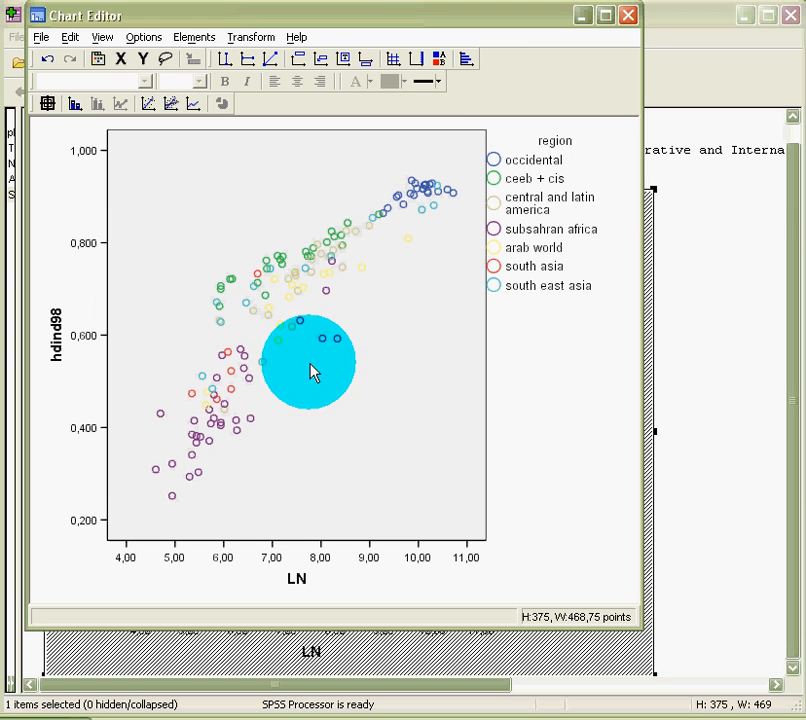
- Add a linear fit line for only the subsahran africa points in the scatterplot
{"action": "left_click", "coordinate": [238, 436]}
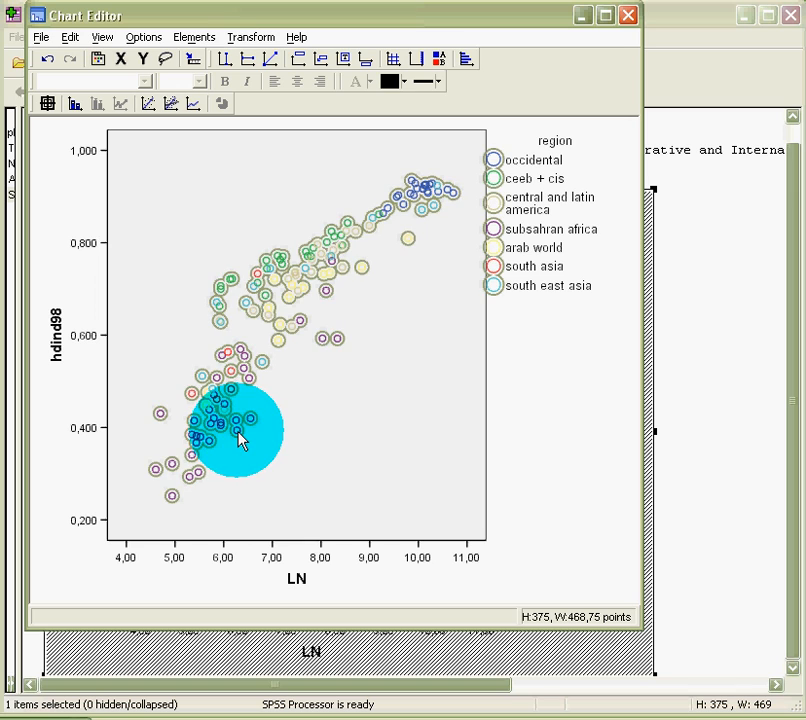
{"action": "left_click", "coordinate": [238, 436]}
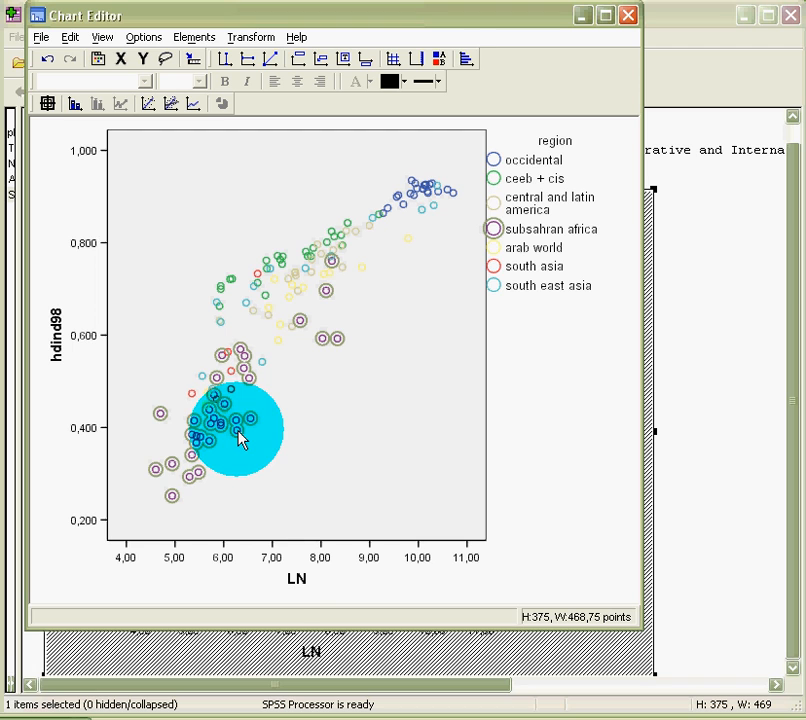
{"action": "right_click", "coordinate": [240, 440]}
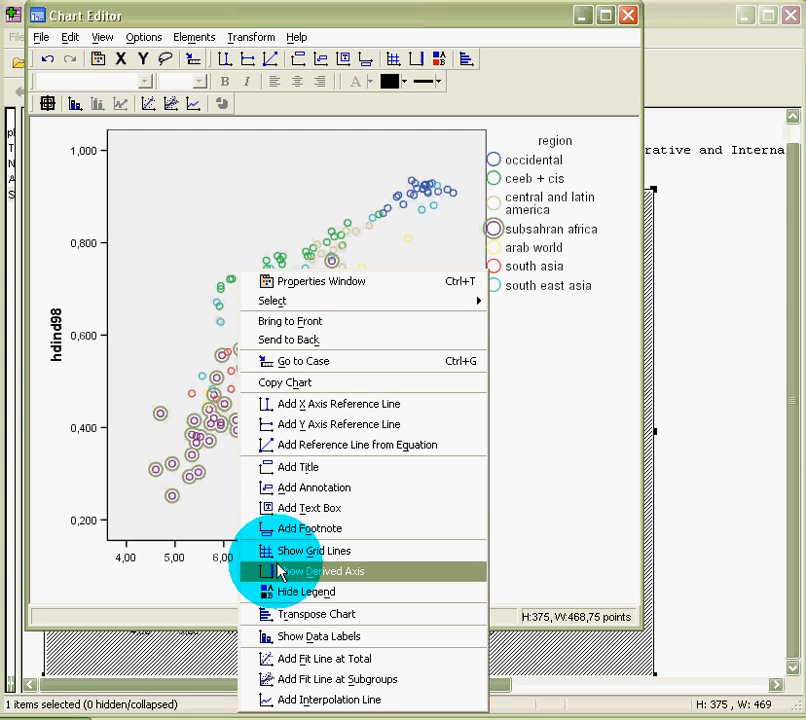
{"action": "left_click", "coordinate": [293, 681]}
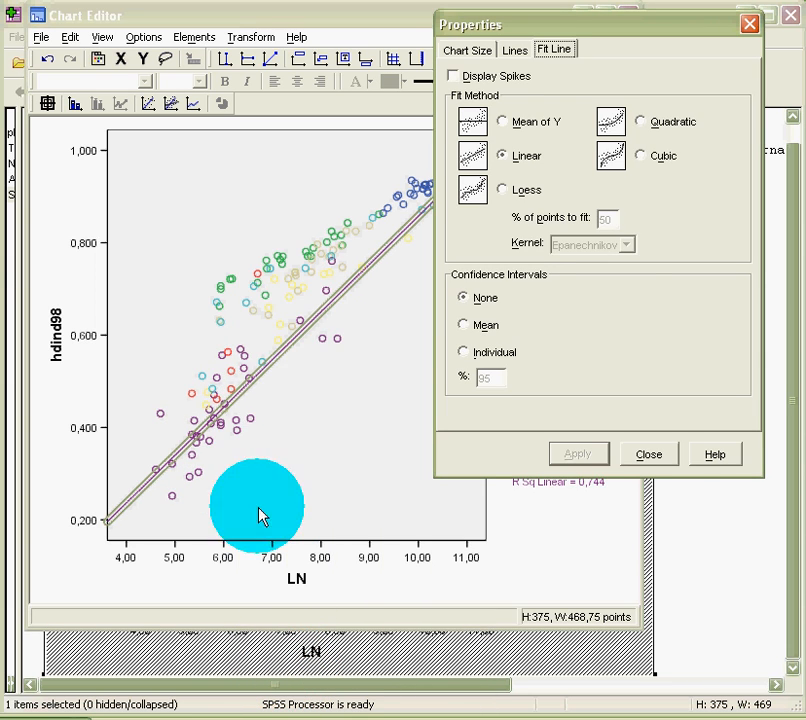
{"action": "left_click", "coordinate": [649, 455]}
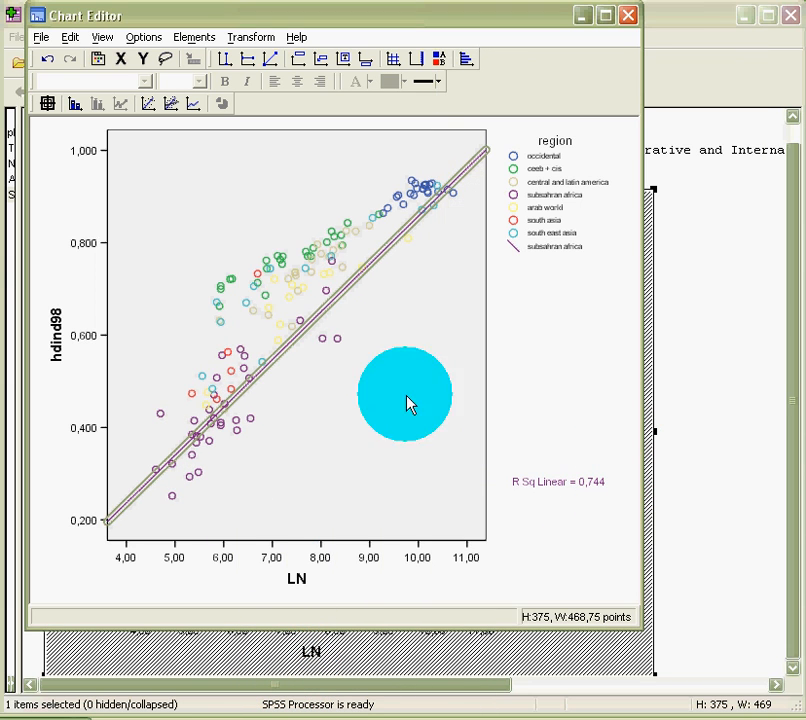
- Add a linear fit line for only the ceeb + cis points in the scatterplot
{"action": "left_click", "coordinate": [268, 268]}
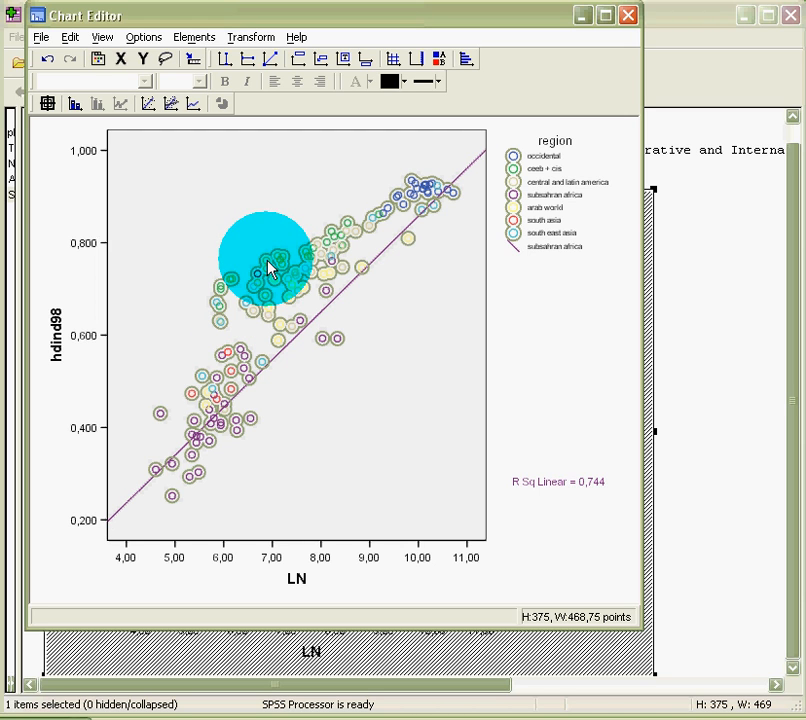
{"action": "left_click", "coordinate": [268, 268]}
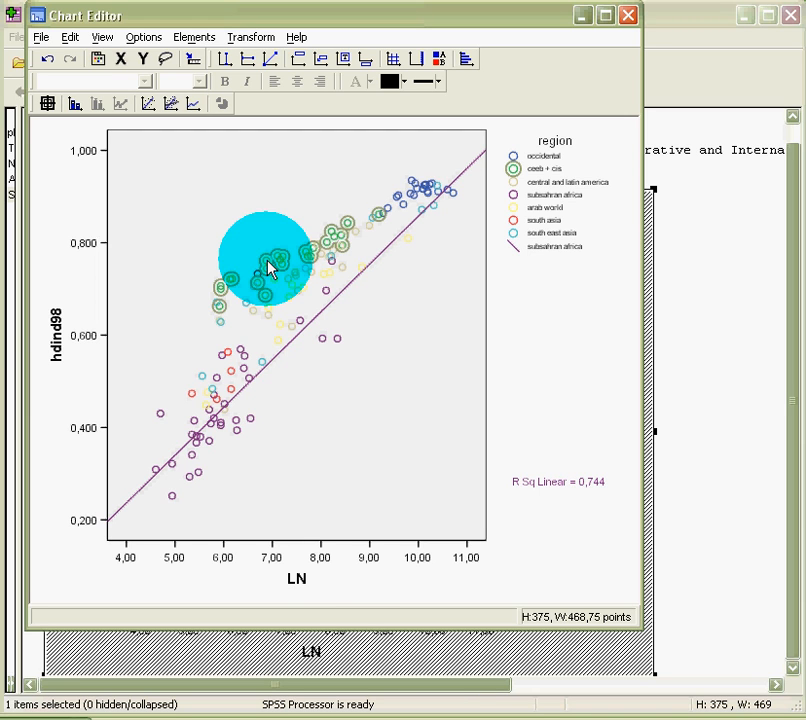
{"action": "right_click", "coordinate": [268, 268]}
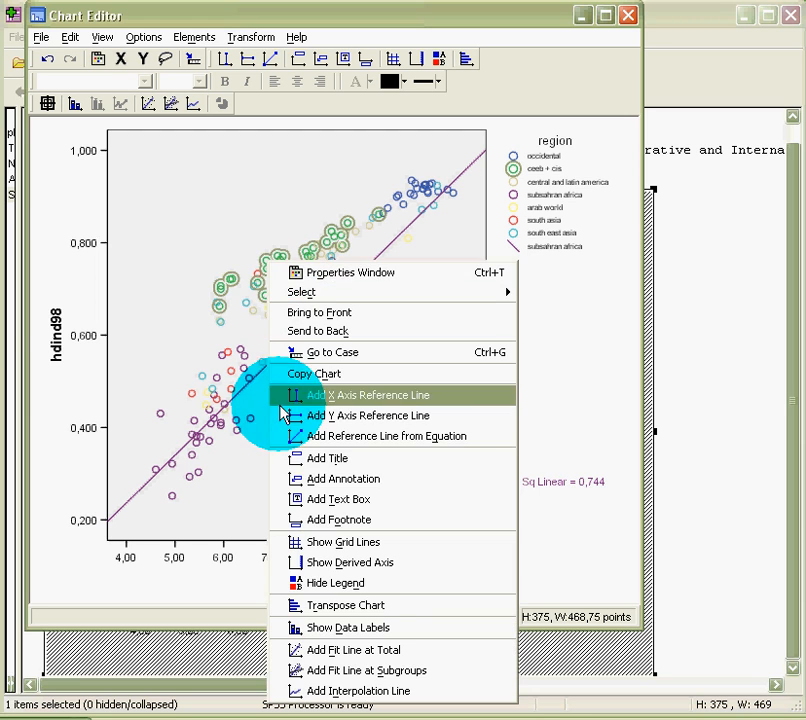
{"action": "left_click", "coordinate": [352, 681]}
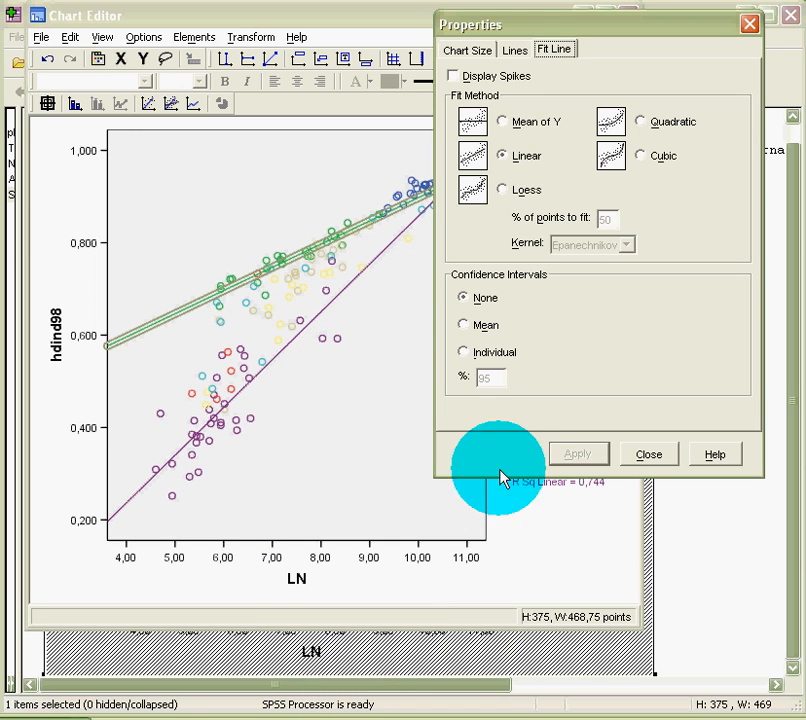
{"action": "left_click", "coordinate": [660, 458]}
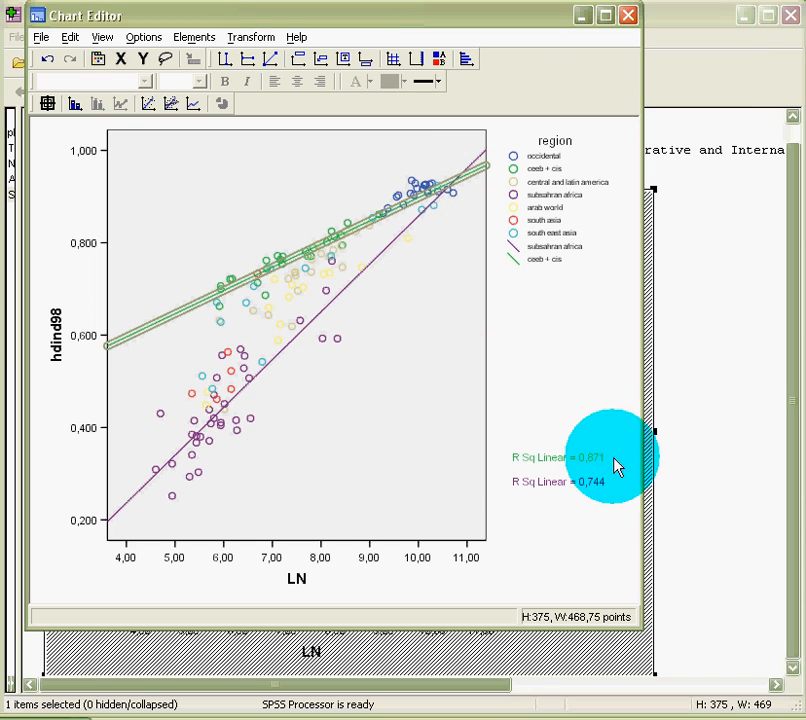
- Add a linear fit line for only the occidental points, then clear the line's selection
{"action": "left_click", "coordinate": [416, 188]}
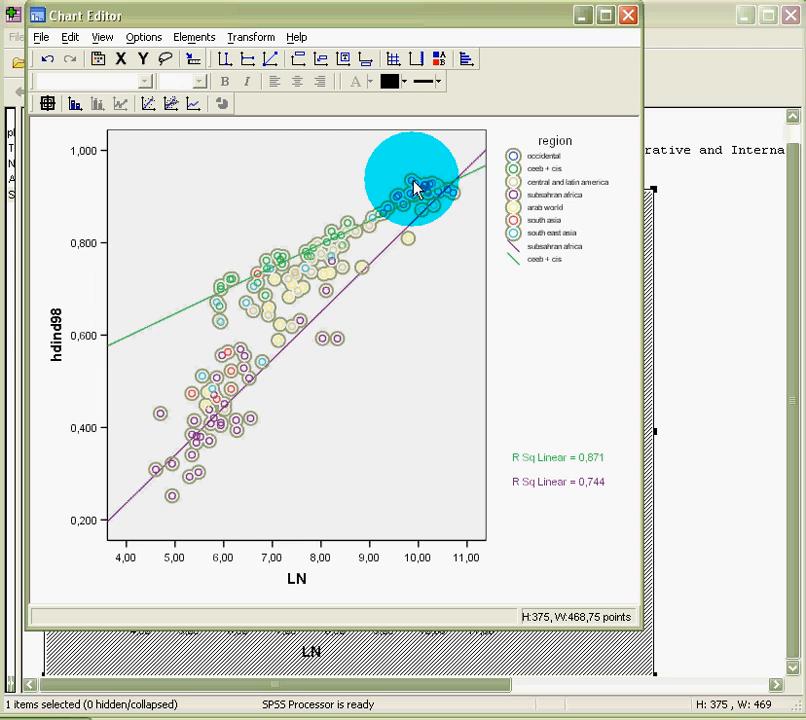
{"action": "left_click", "coordinate": [416, 188]}
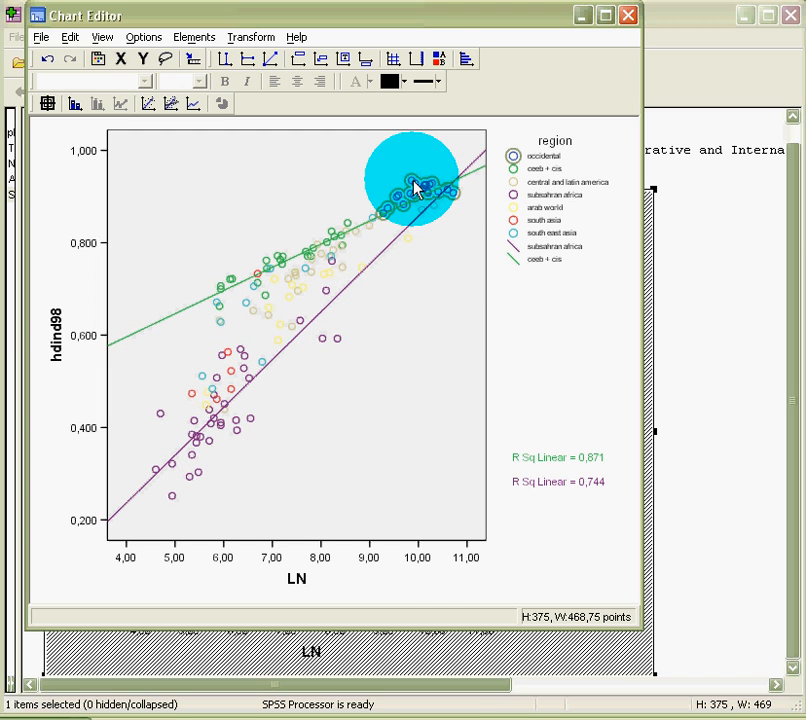
{"action": "right_click", "coordinate": [416, 188]}
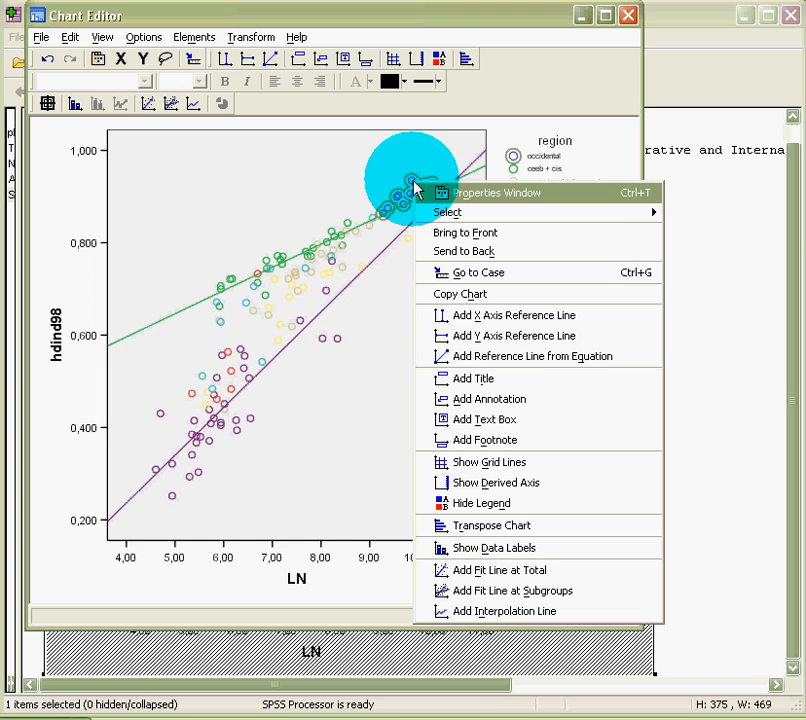
{"action": "left_click", "coordinate": [477, 601]}
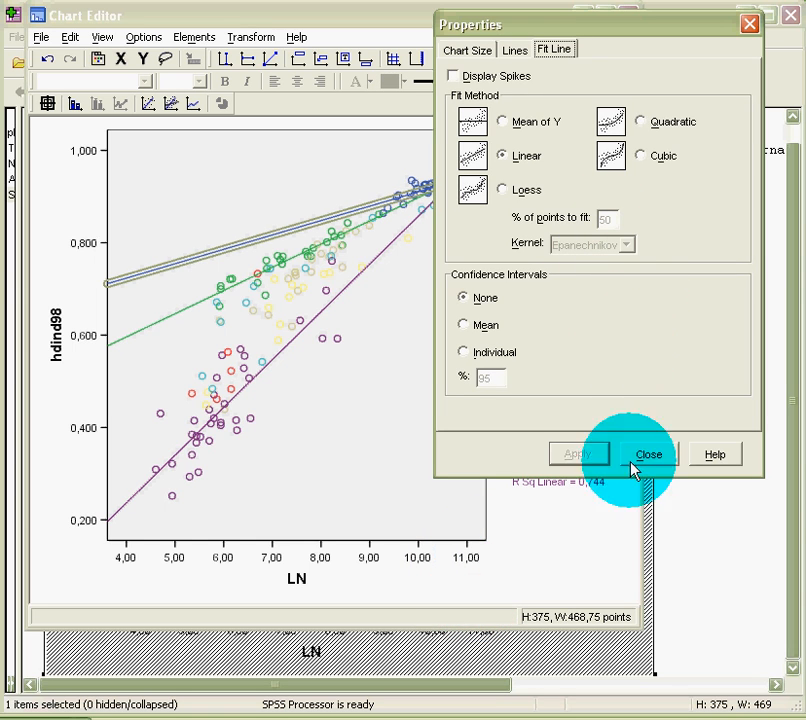
{"action": "left_click", "coordinate": [655, 457]}
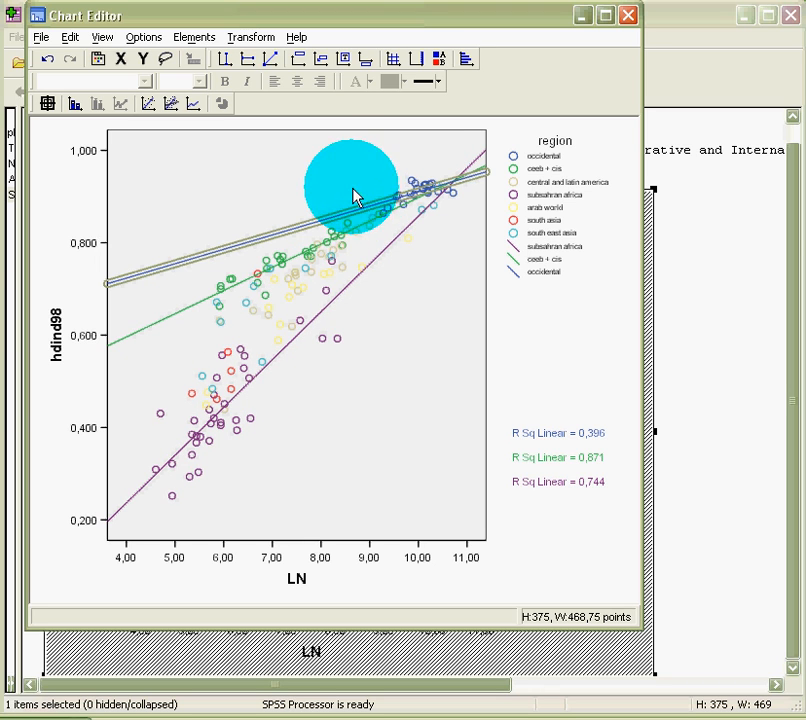
{"action": "left_click", "coordinate": [318, 178]}
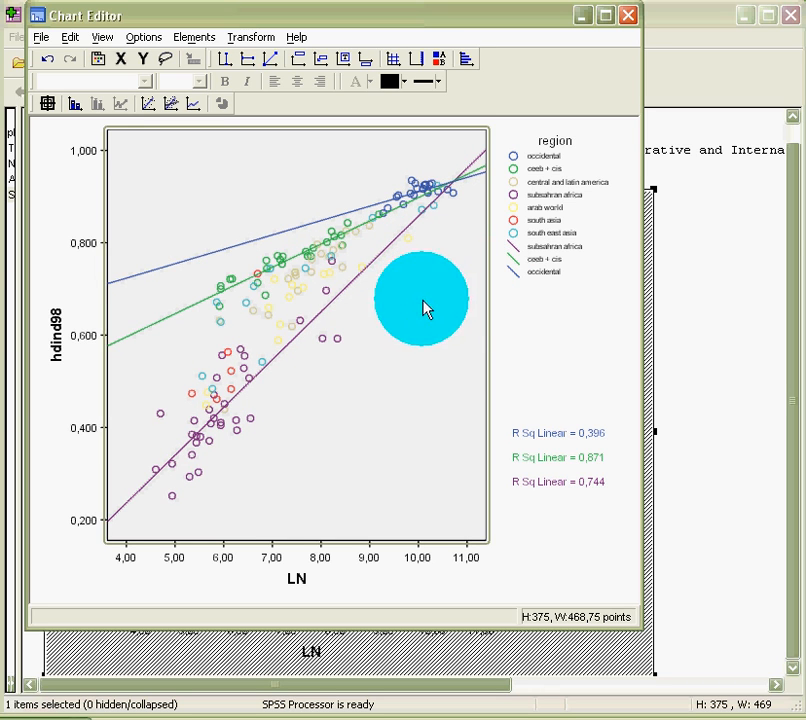